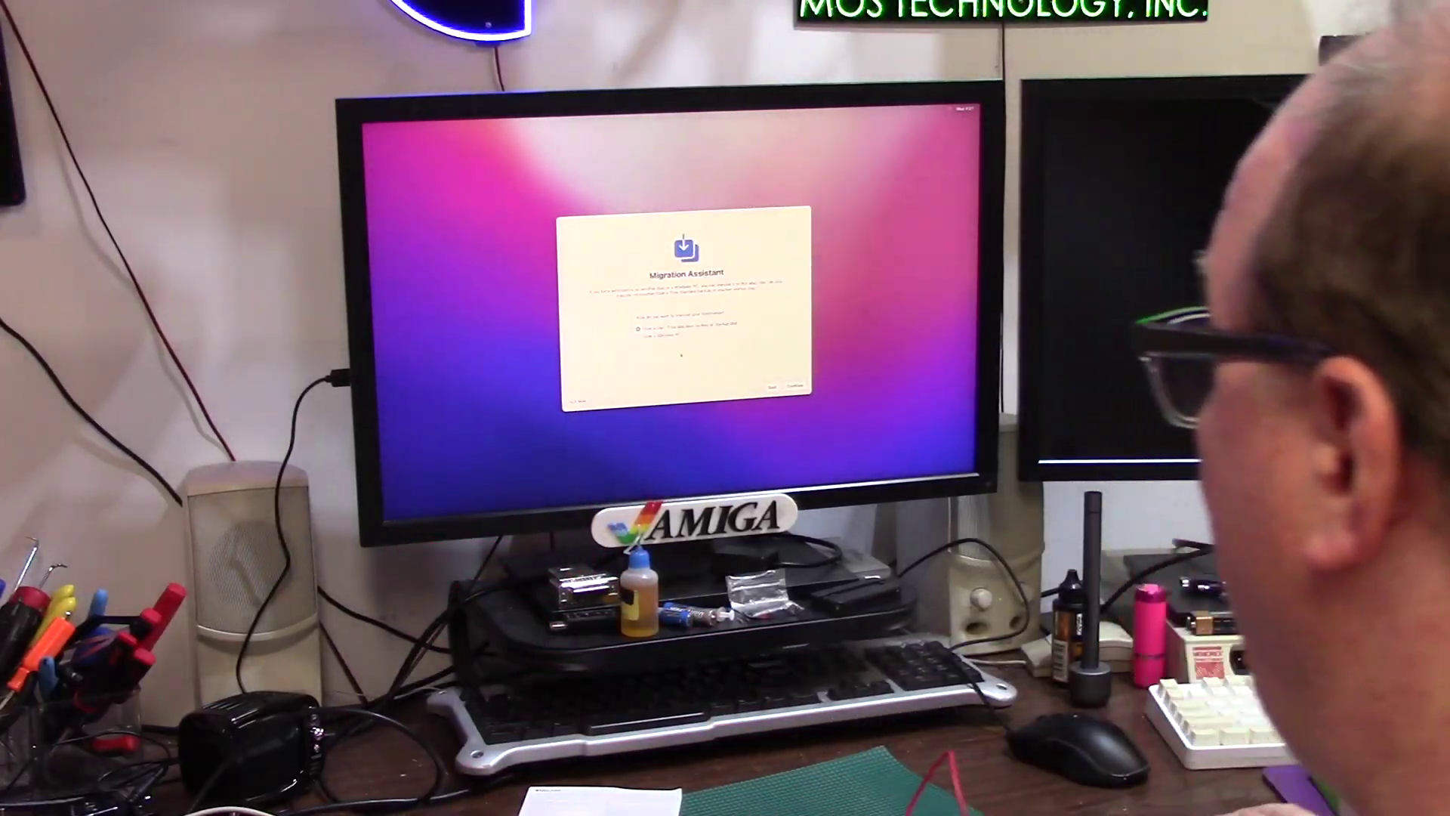
Start transferring information from the old Mac, then continue through restart to iCloud sign-in.
click(793, 387)
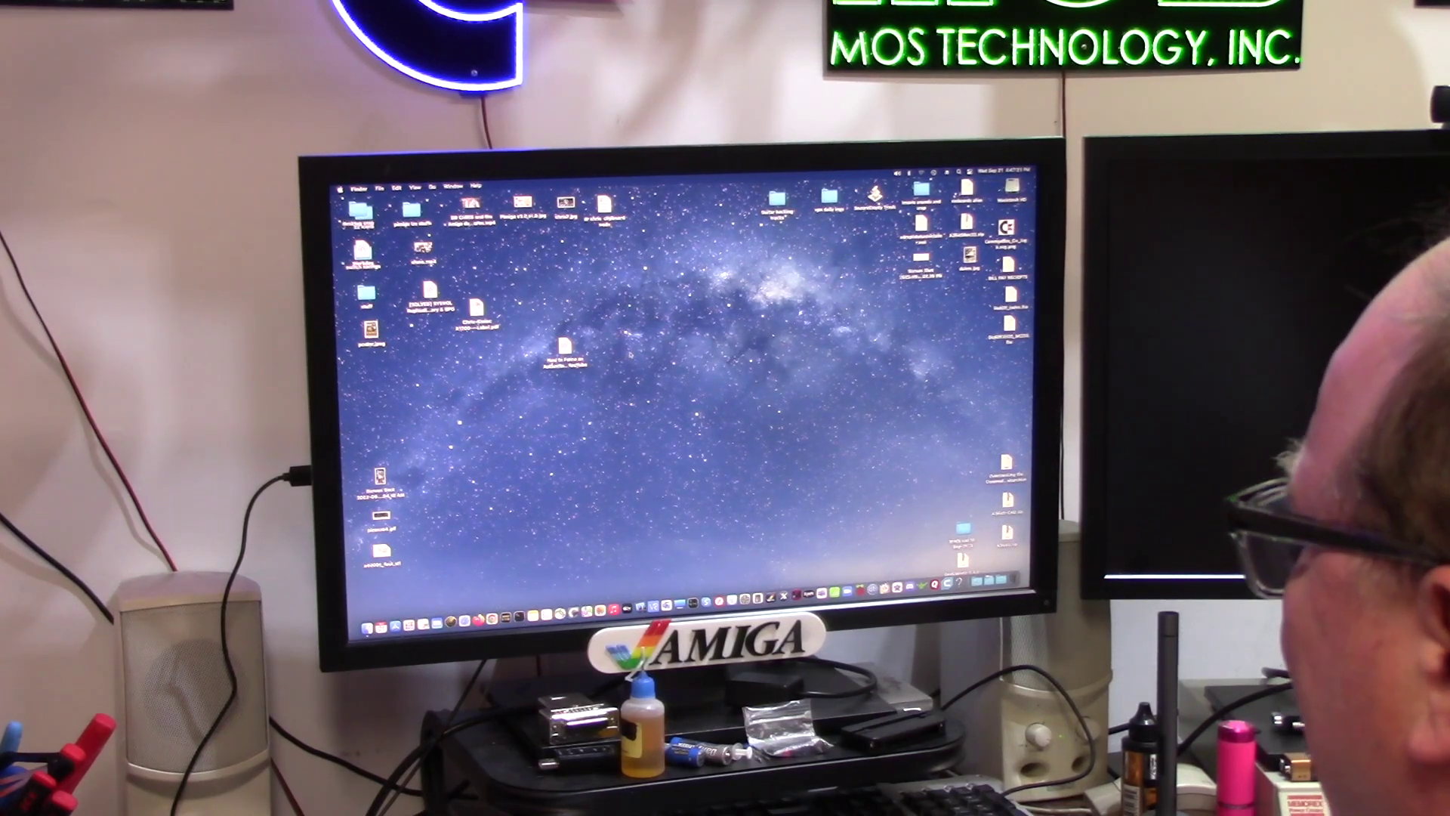
Bring up the desktop context menu on the migrated desktop.
right_click(645, 359)
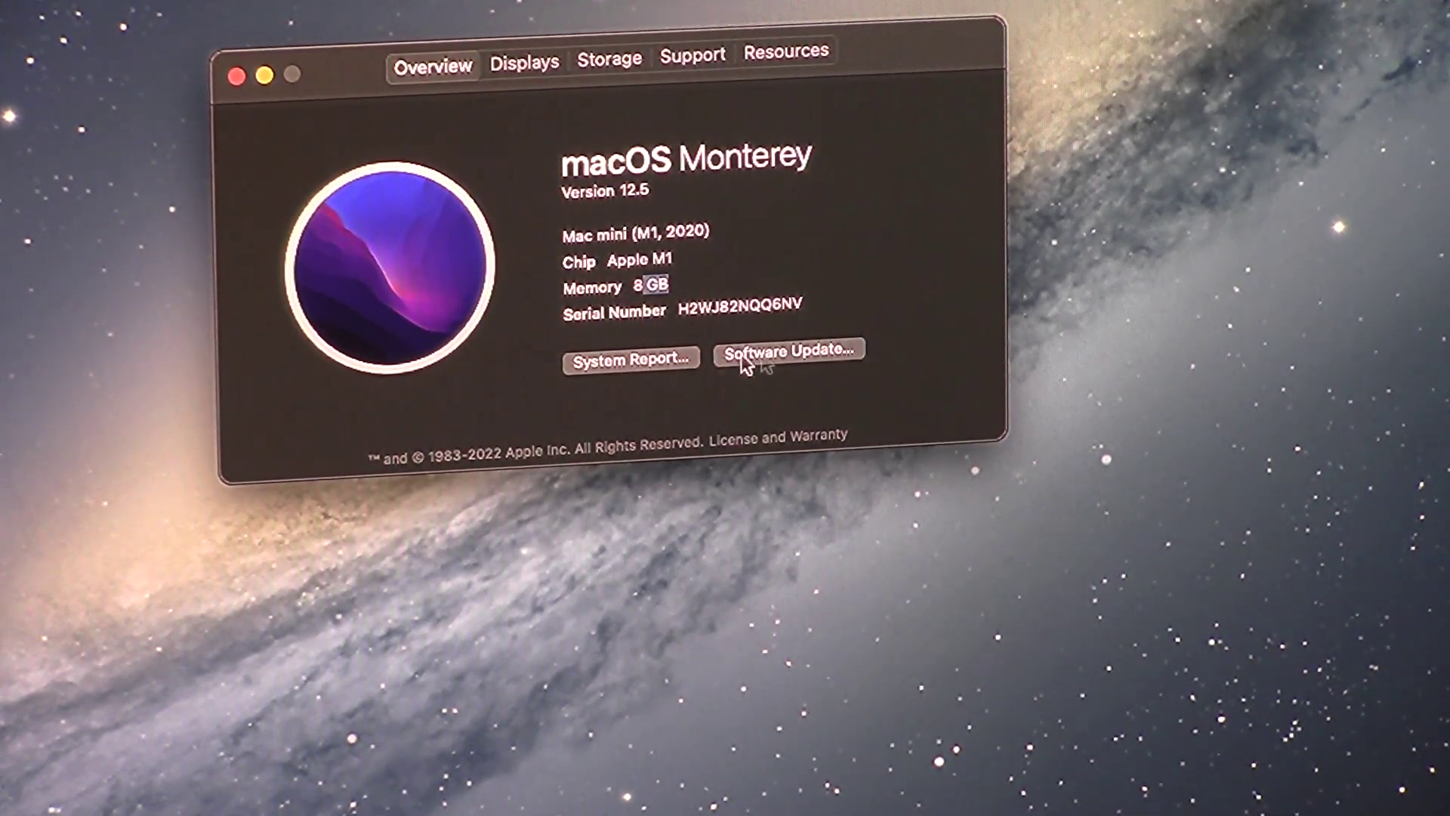
Review the Displays, Storage, Support (coverage until Oct 4, 2023) and Resources panes.
click(551, 56)
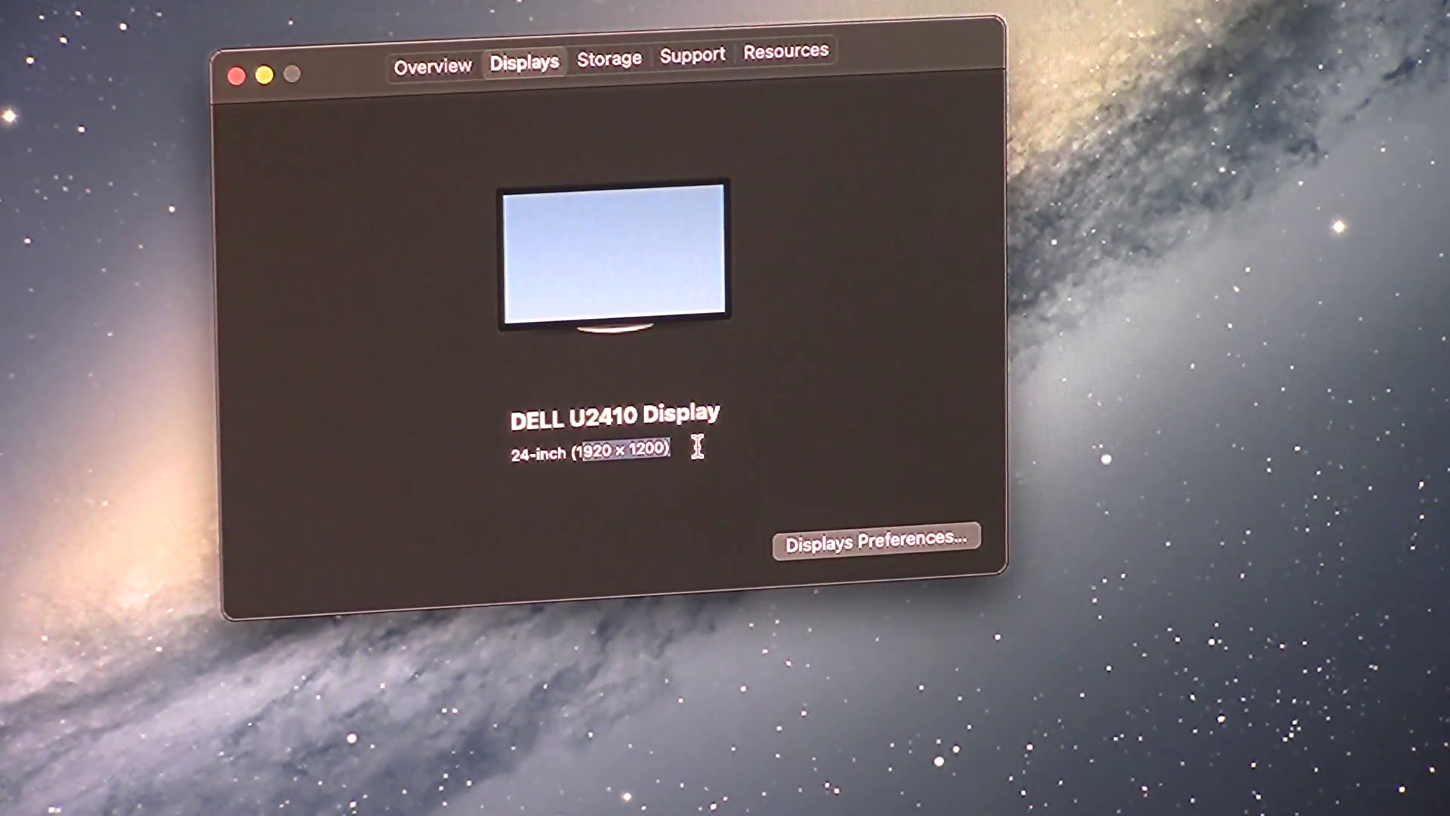
click(610, 59)
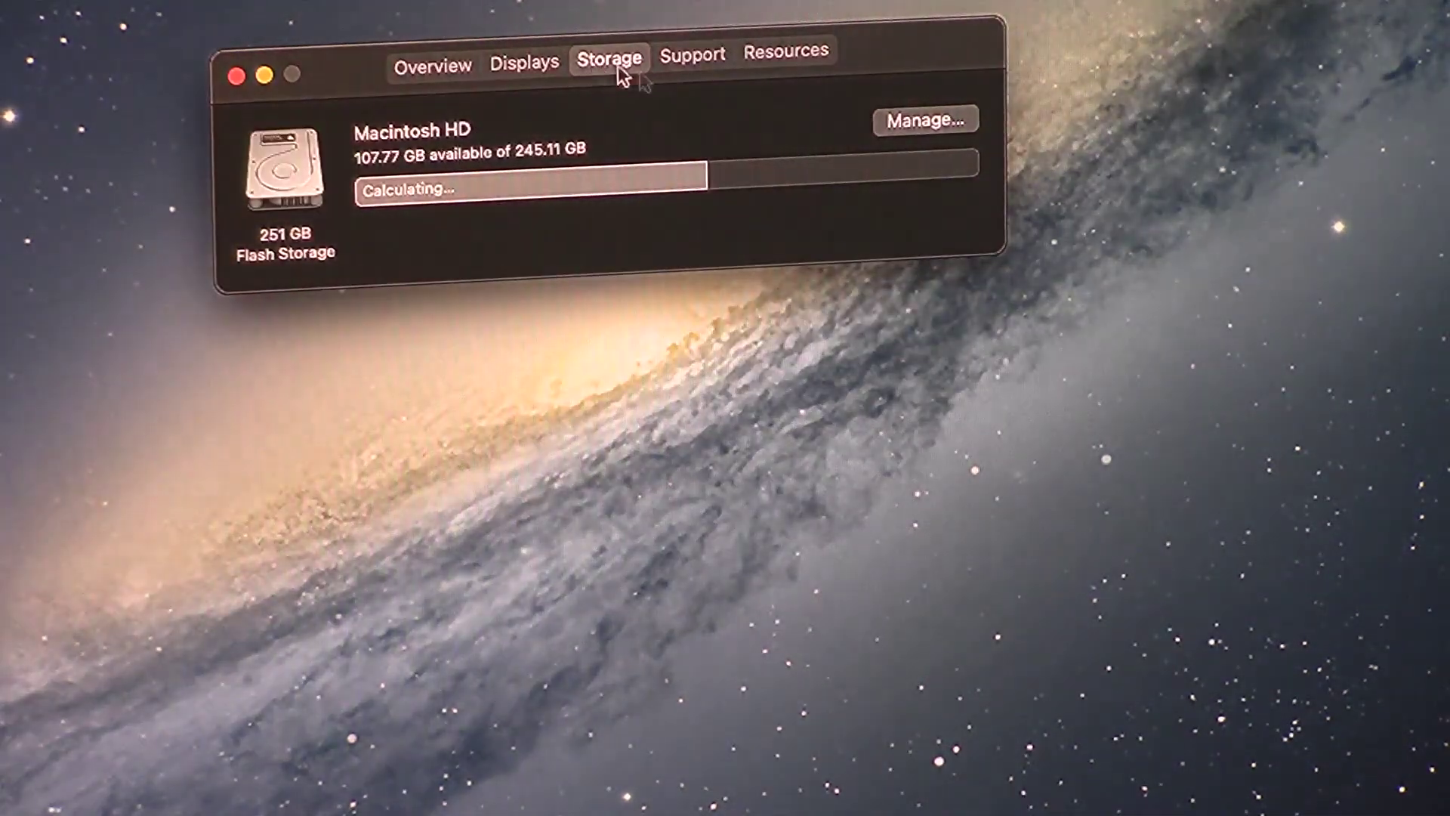
click(692, 57)
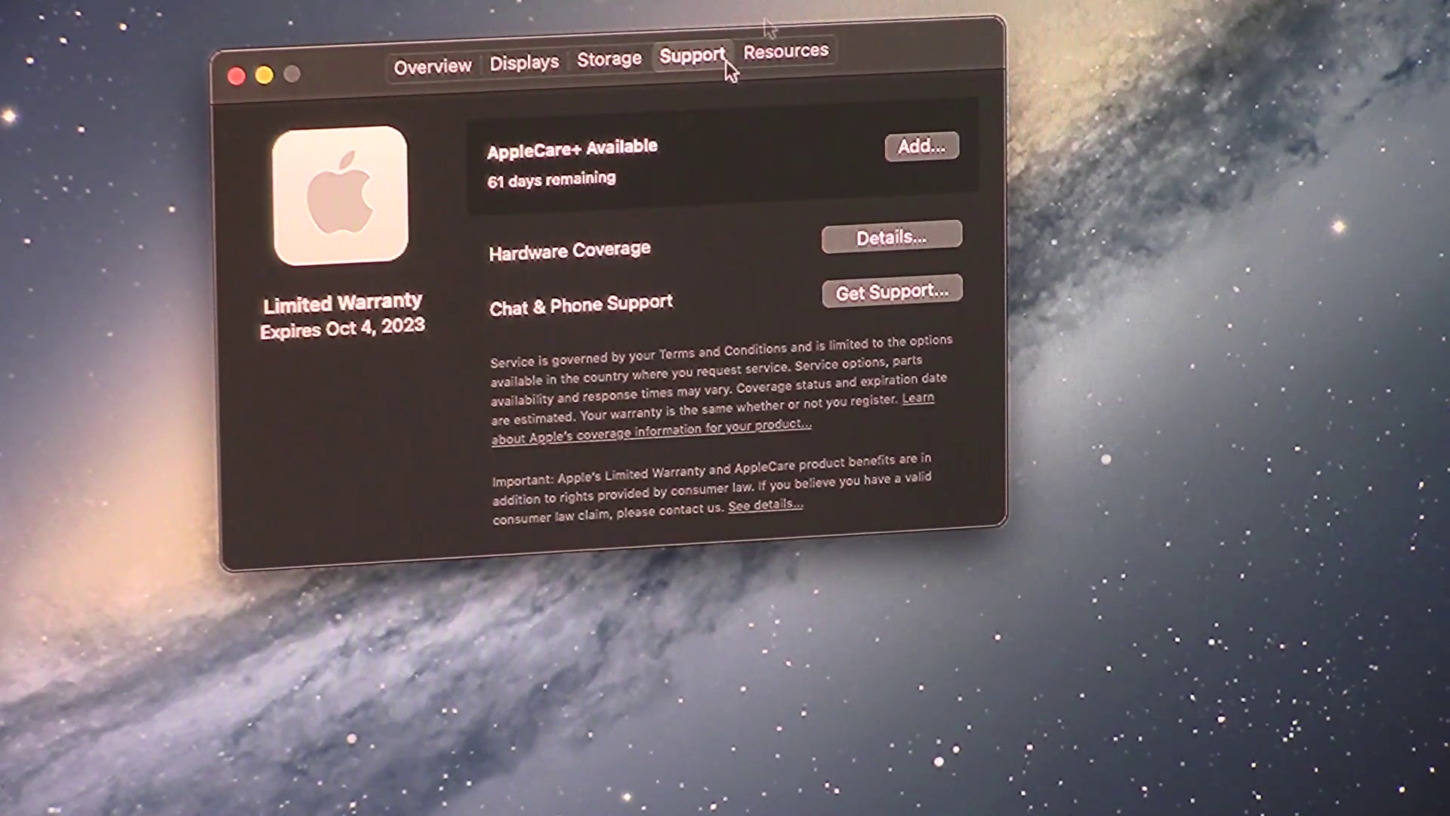
click(790, 57)
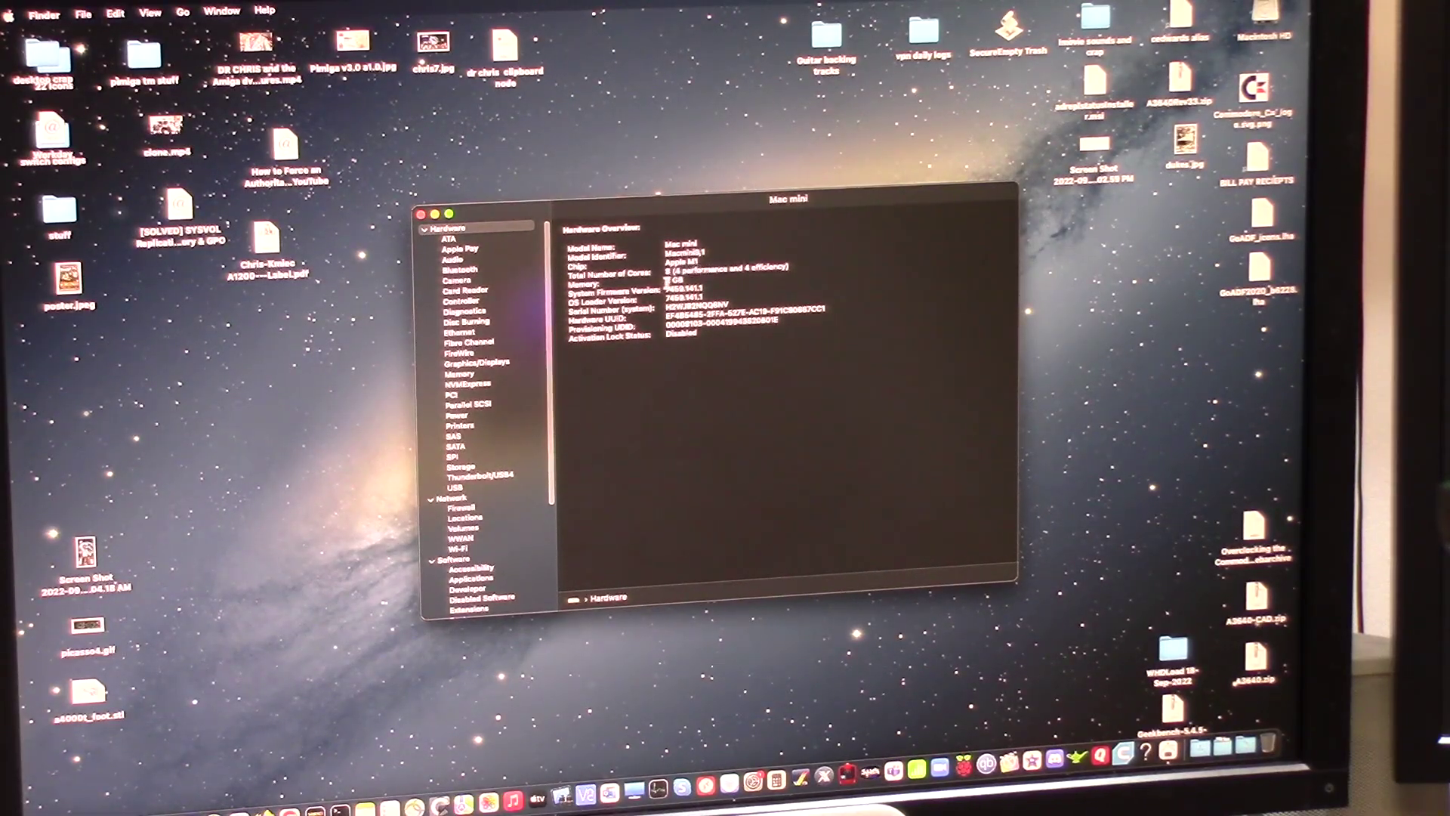
Highlight then deselect the M1 cores, 8 GB memory and firmware lines in Hardware Overview.
drag(665, 280, 685, 289)
click(680, 290)
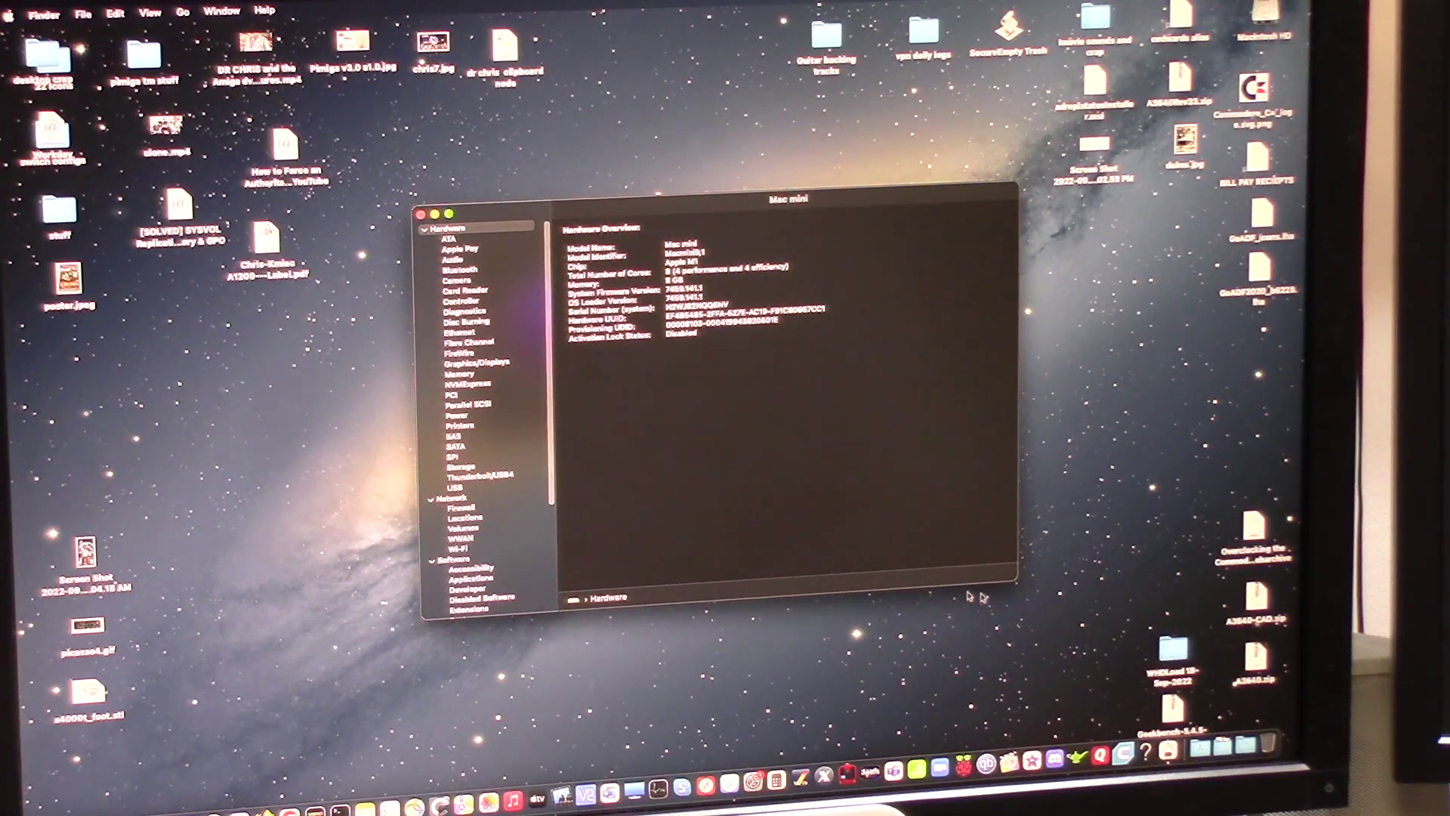